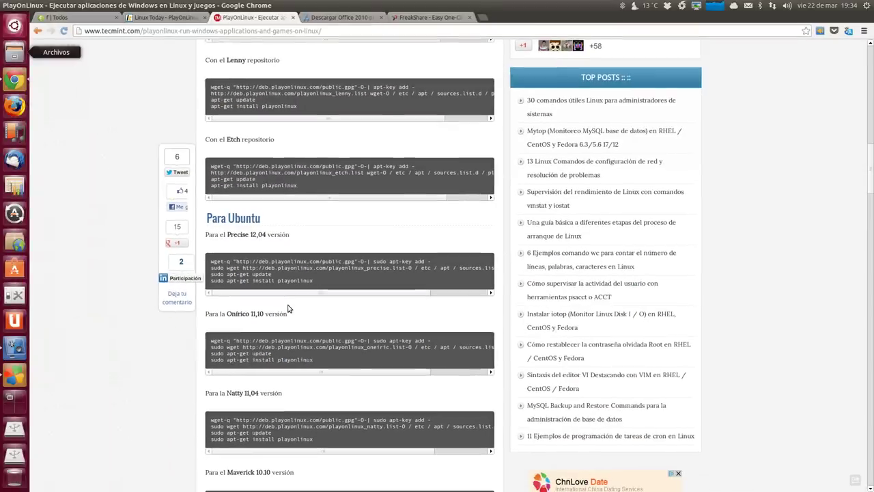
Read the PlayOnLinux article's Ubuntu install commands, first-run wizard and application install instructions, and close the browser
{"action": "scroll", "coordinate": [287, 309], "scroll_direction": "up", "scroll_amount": 2}
{"action": "scroll", "coordinate": [282, 311], "scroll_direction": "down", "scroll_amount": 7}
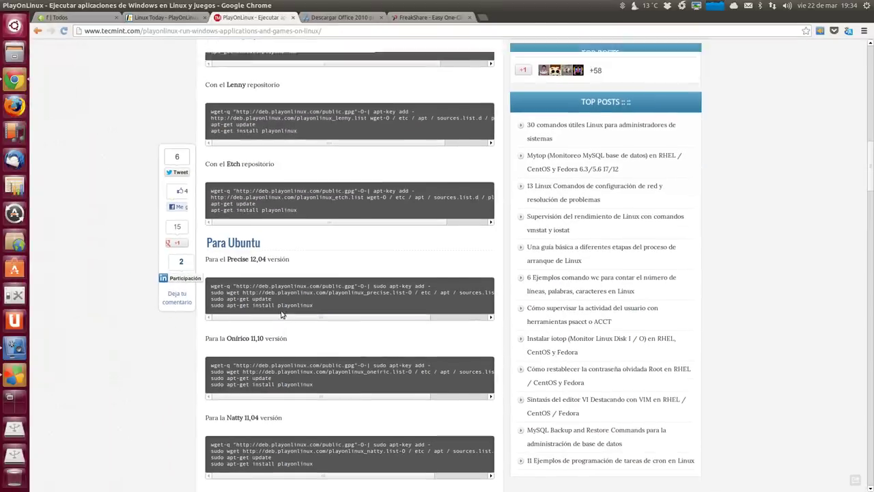
{"action": "scroll", "coordinate": [205, 389], "scroll_direction": "down", "scroll_amount": 3}
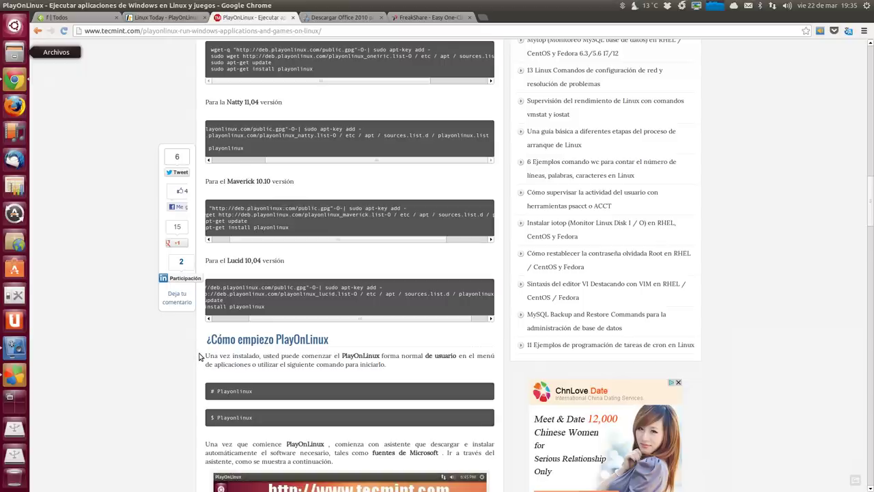
{"action": "scroll", "coordinate": [200, 357], "scroll_direction": "down", "scroll_amount": 1}
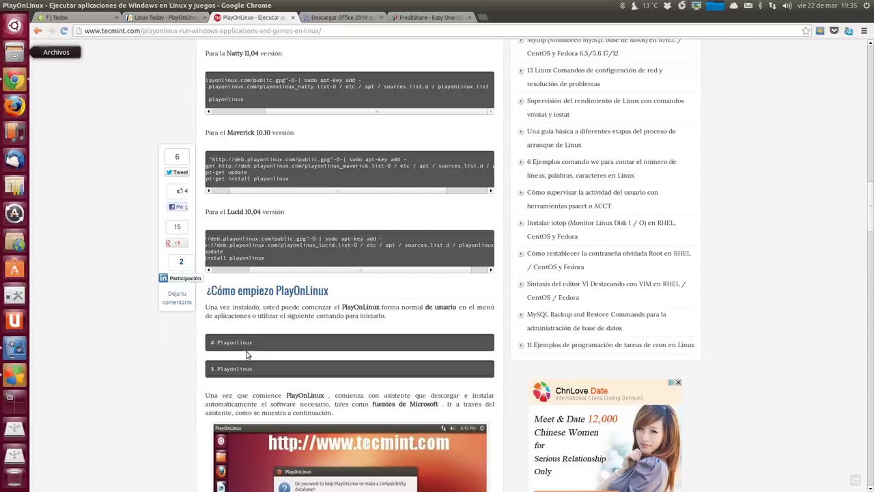
{"action": "scroll", "coordinate": [198, 349], "scroll_direction": "down", "scroll_amount": 1}
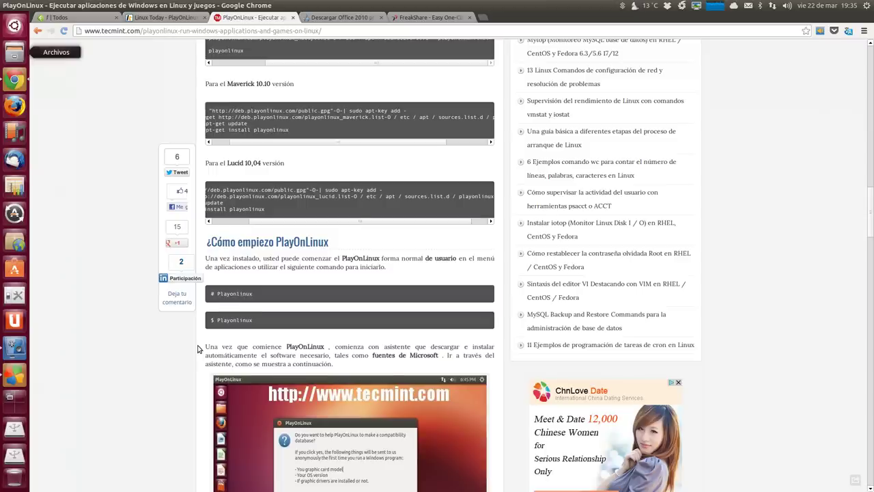
{"action": "scroll", "coordinate": [198, 349], "scroll_direction": "down", "scroll_amount": 1}
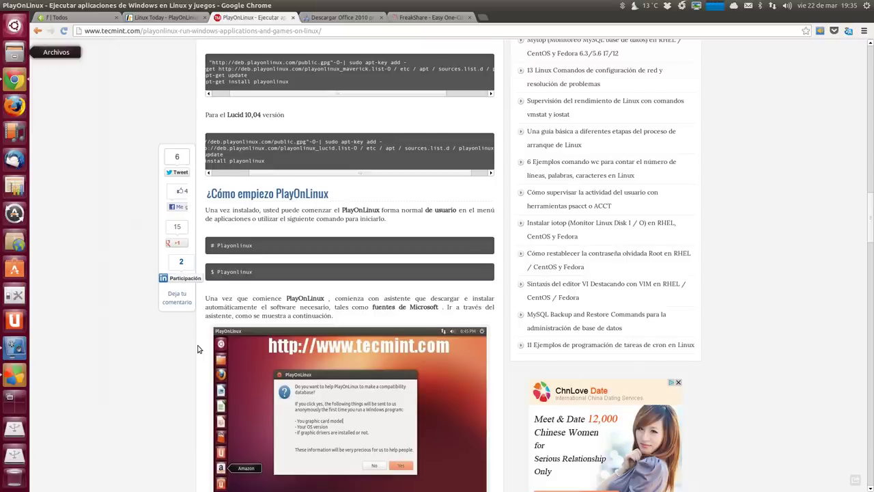
{"action": "scroll", "coordinate": [198, 349], "scroll_direction": "down", "scroll_amount": 1}
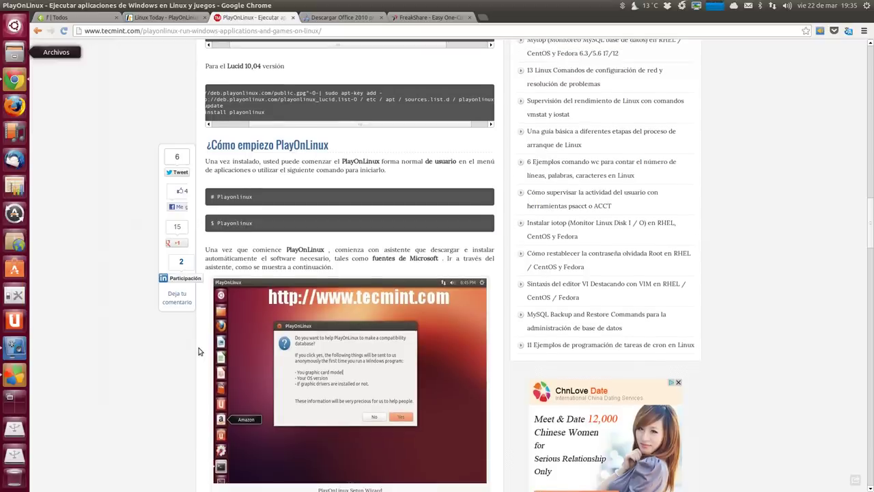
{"action": "scroll", "coordinate": [198, 351], "scroll_direction": "down", "scroll_amount": 5}
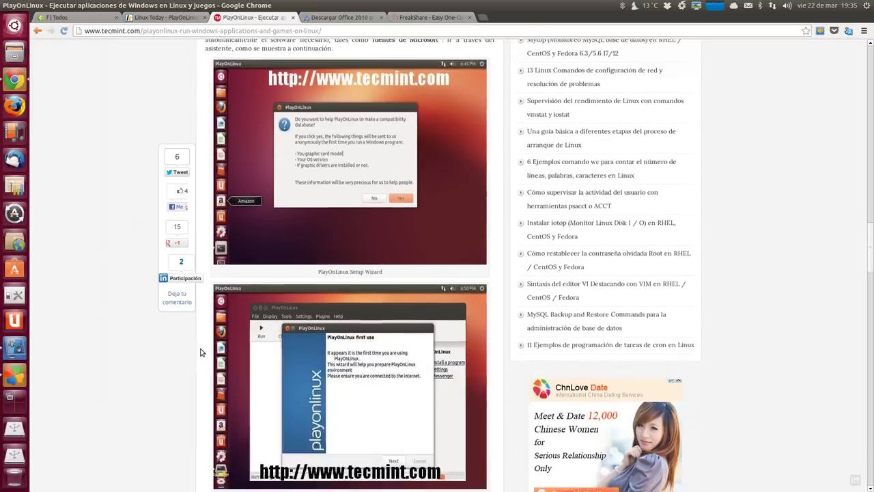
{"action": "scroll", "coordinate": [201, 353], "scroll_direction": "down", "scroll_amount": 7}
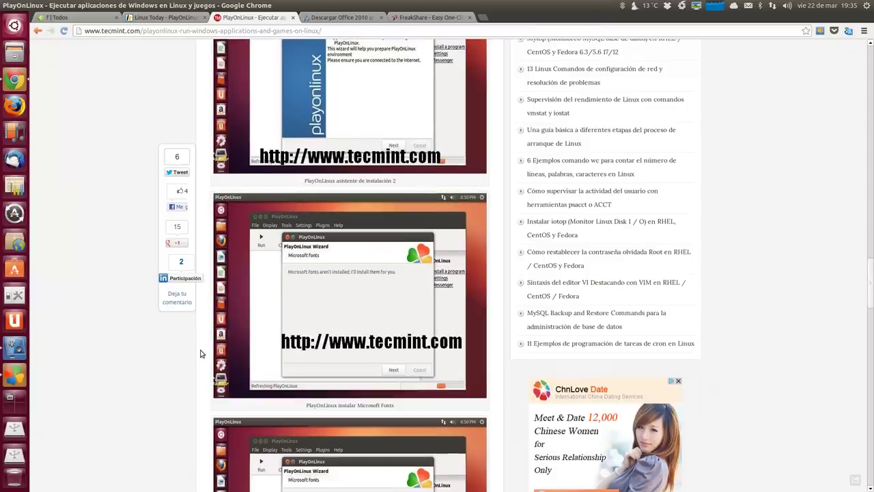
{"action": "scroll", "coordinate": [201, 353], "scroll_direction": "down", "scroll_amount": 10}
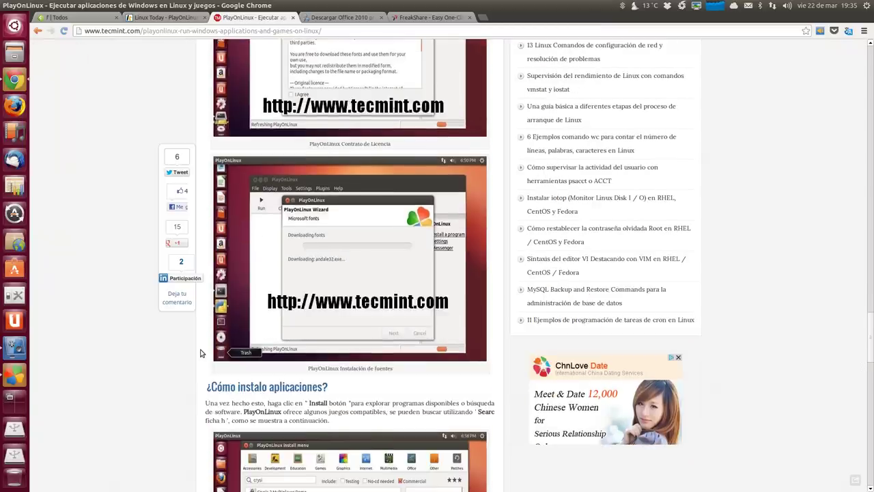
{"action": "scroll", "coordinate": [200, 353], "scroll_direction": "down", "scroll_amount": 3}
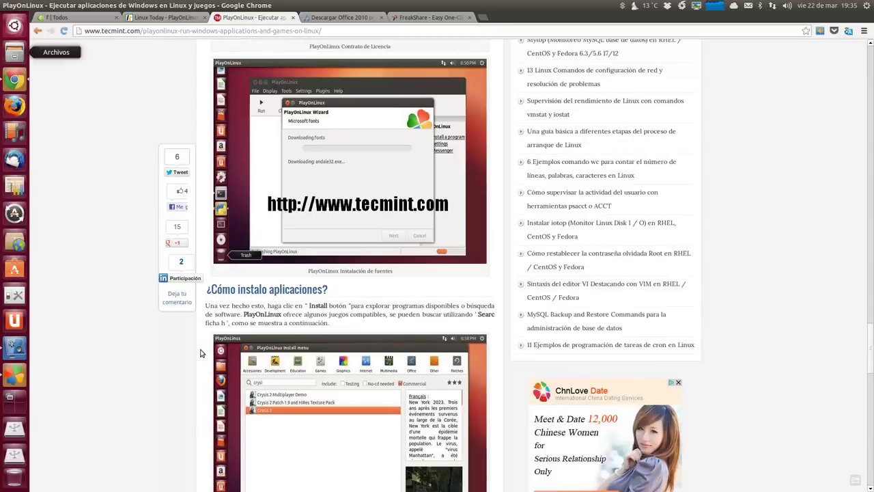
{"action": "scroll", "coordinate": [199, 352], "scroll_direction": "down", "scroll_amount": 6}
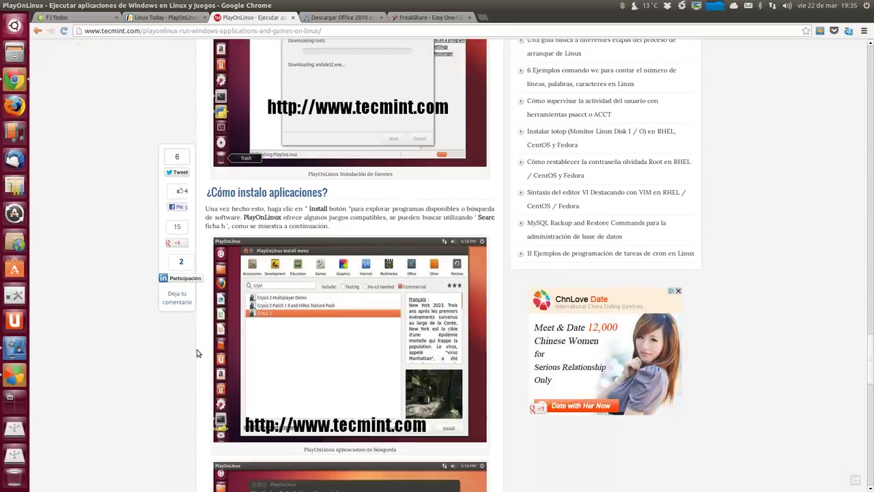
{"action": "scroll", "coordinate": [195, 351], "scroll_direction": "down", "scroll_amount": 9}
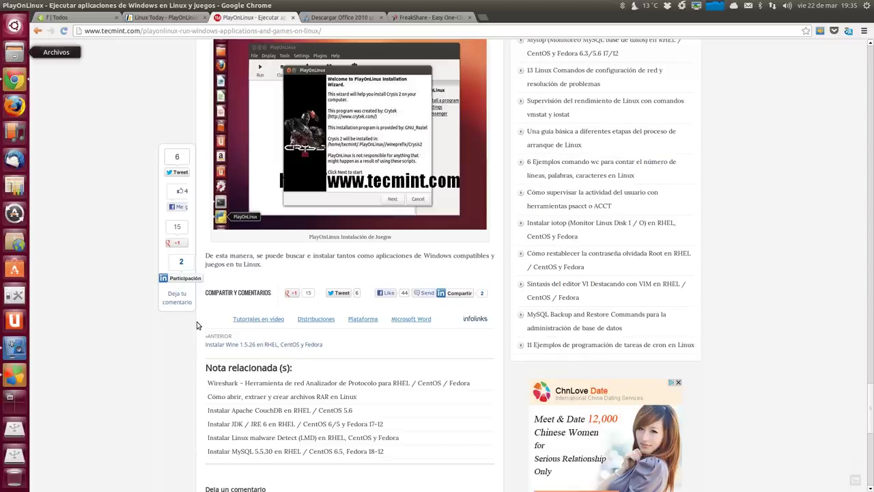
{"action": "scroll", "coordinate": [198, 325], "scroll_direction": "down", "scroll_amount": 4}
{"action": "scroll", "coordinate": [198, 321], "scroll_direction": "down", "scroll_amount": 1}
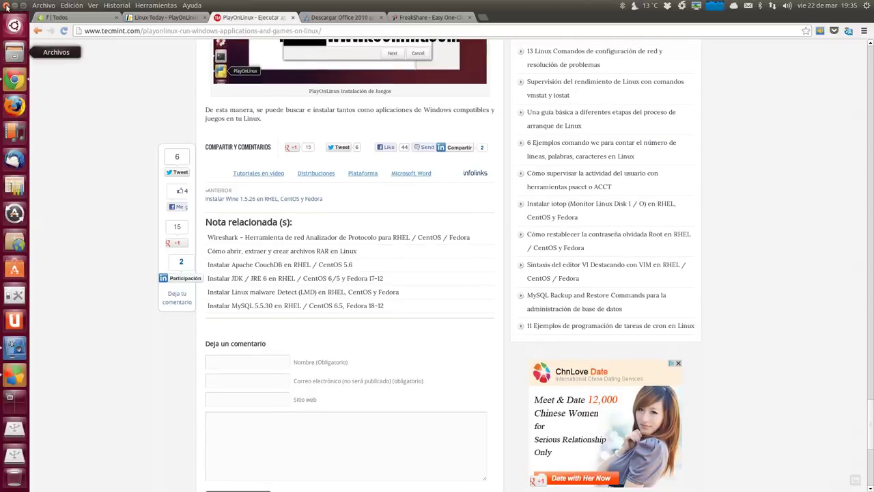
{"action": "left_click", "coordinate": [7, 6]}
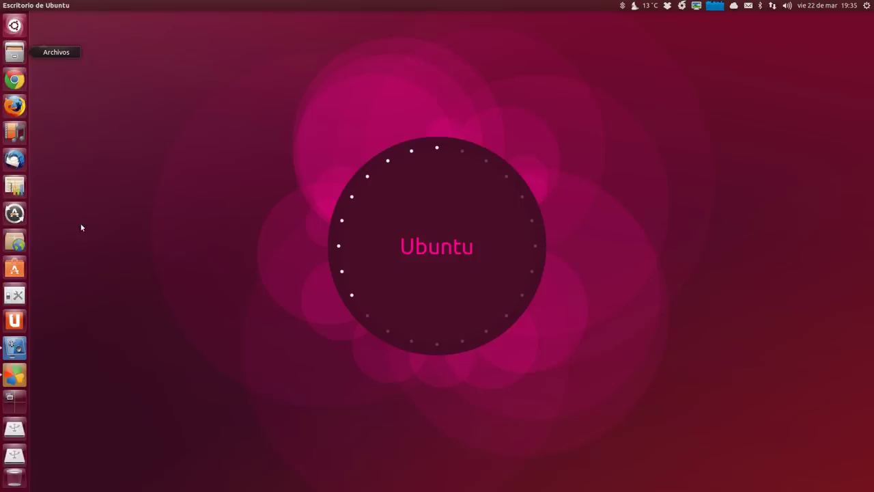
{"action": "left_click", "coordinate": [16, 79]}
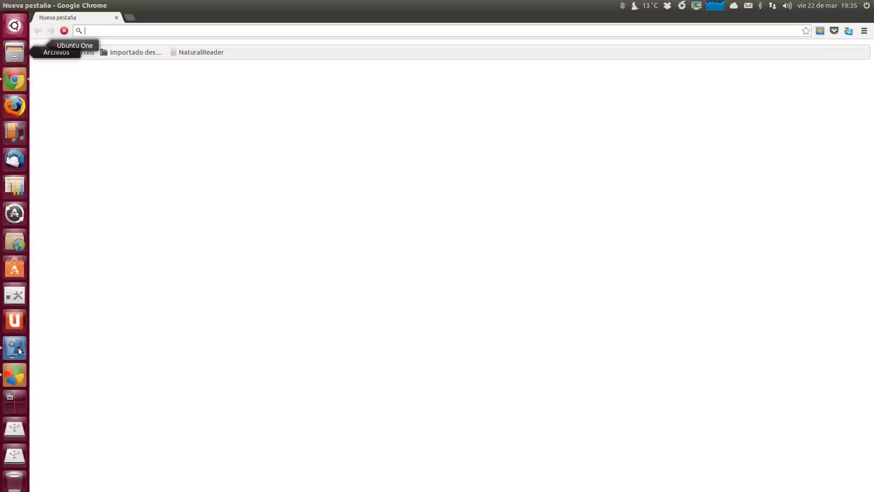
{"action": "left_click", "coordinate": [16, 349]}
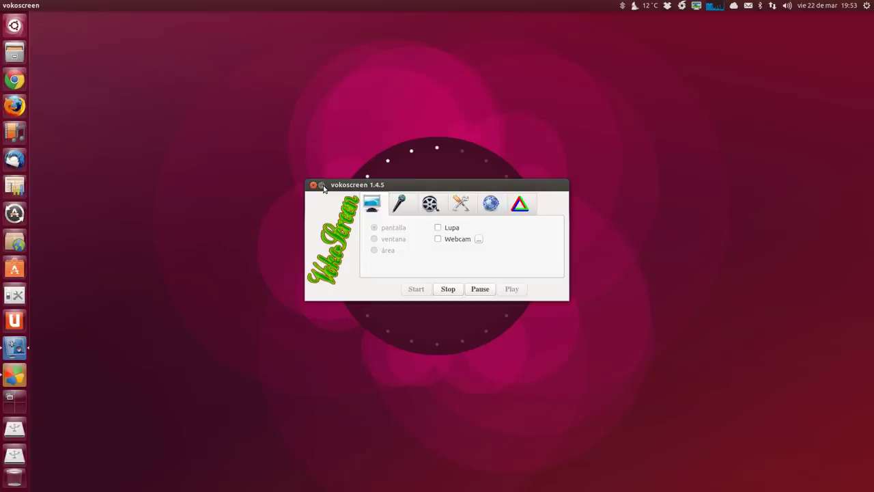
{"action": "left_click", "coordinate": [323, 184]}
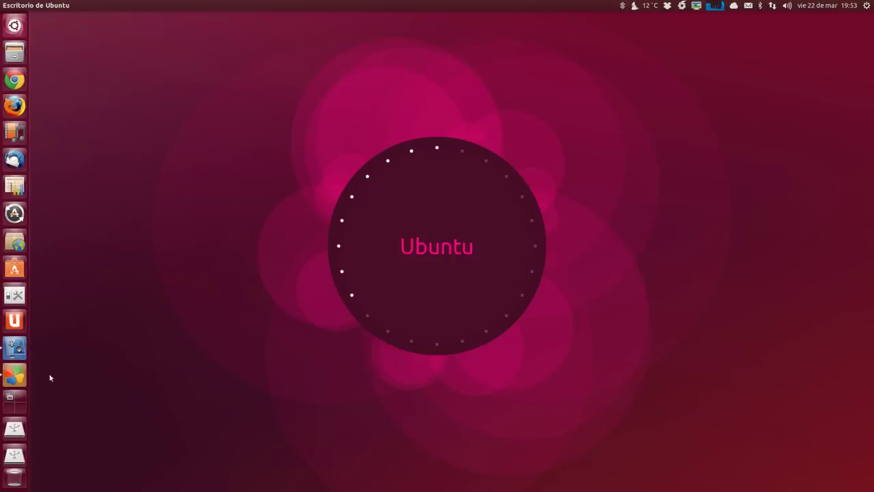
Switch to PlayOnLinux and start the installation wizard for Microsoft Office 2010 from the Oficina category
{"action": "left_click", "coordinate": [15, 377]}
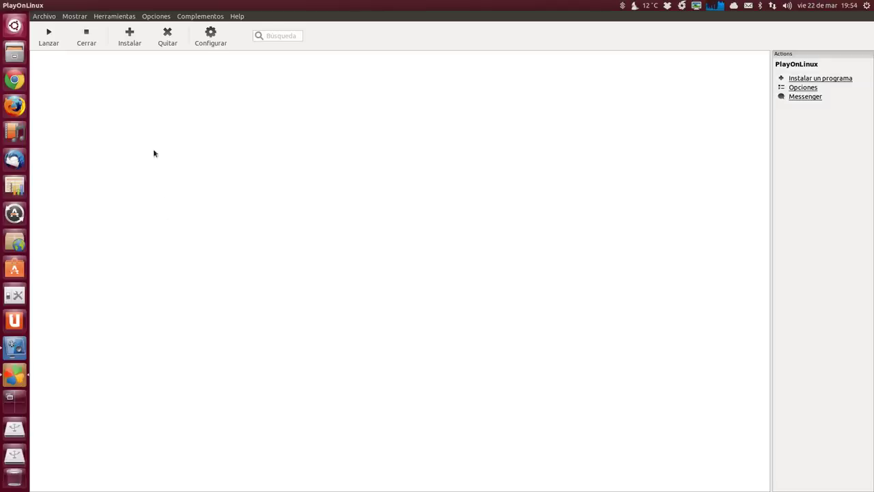
{"action": "left_click", "coordinate": [803, 79]}
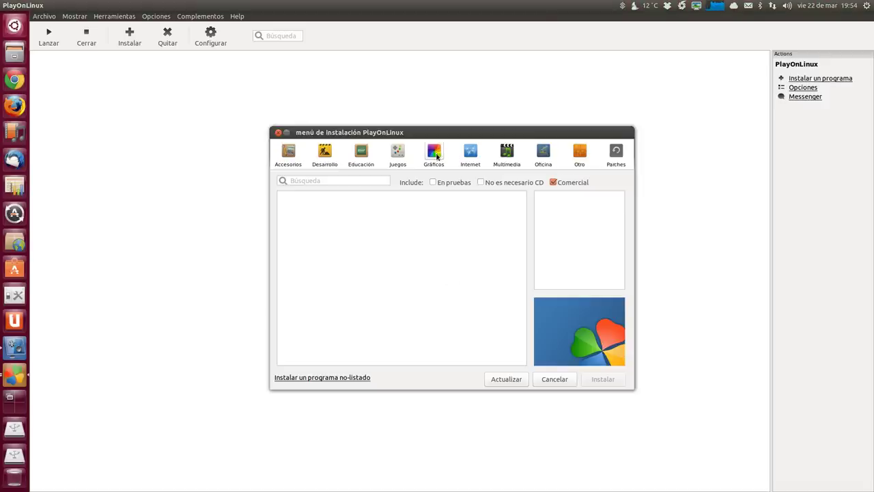
{"action": "left_click", "coordinate": [542, 155]}
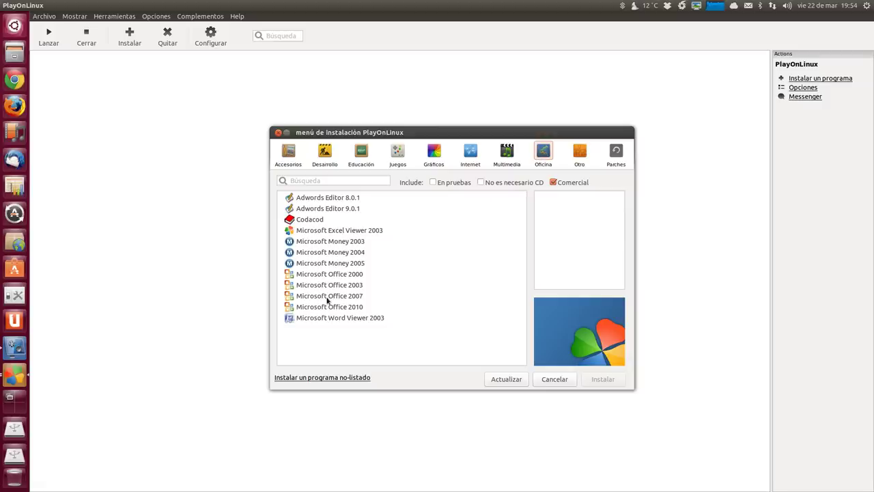
{"action": "left_click", "coordinate": [329, 308]}
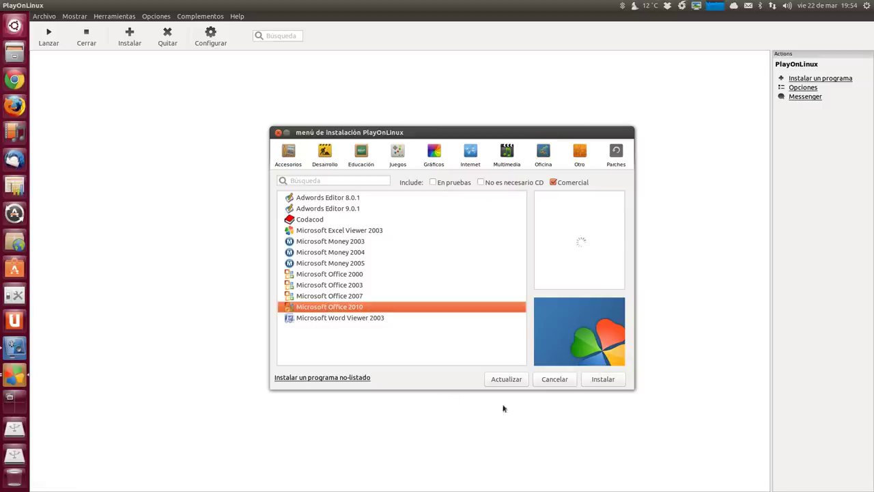
{"action": "left_click", "coordinate": [603, 380]}
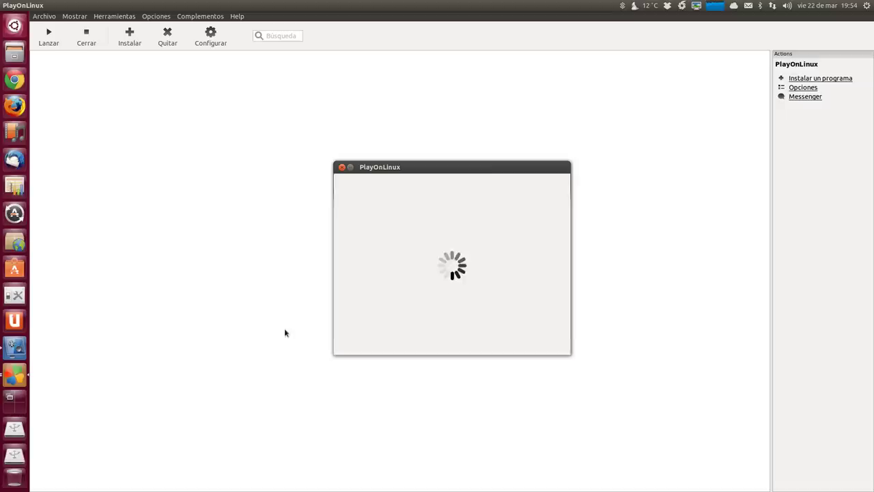
{"action": "left_click", "coordinate": [507, 348]}
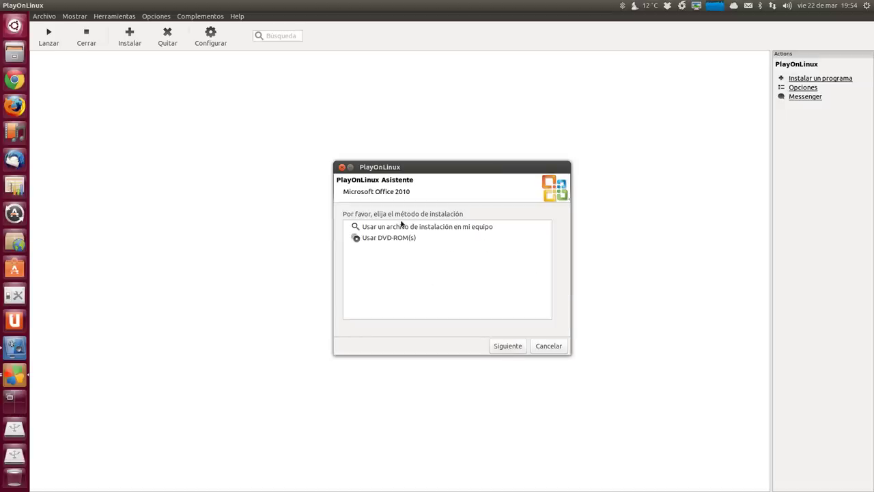
Choose installation from a file on the computer and select setup.exe in Descargas/0ize20vlueEdition/Office 2010 Blue Edition
{"action": "left_click", "coordinate": [402, 230]}
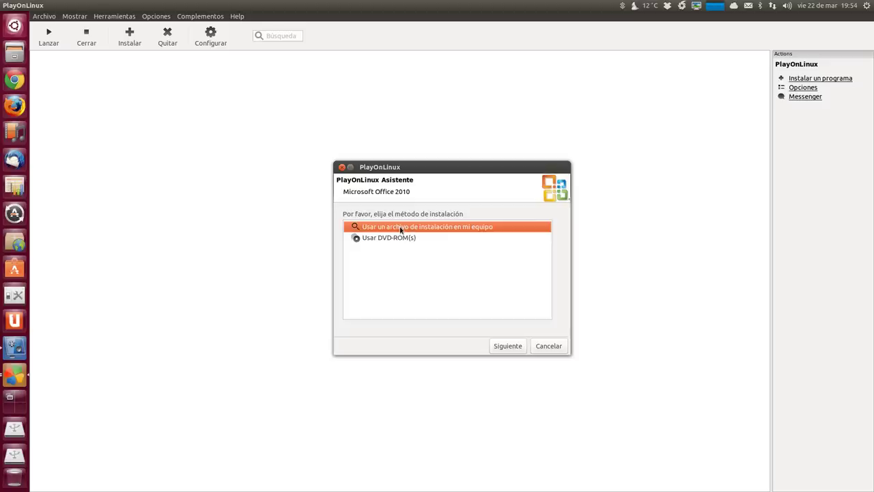
{"action": "left_click", "coordinate": [503, 345]}
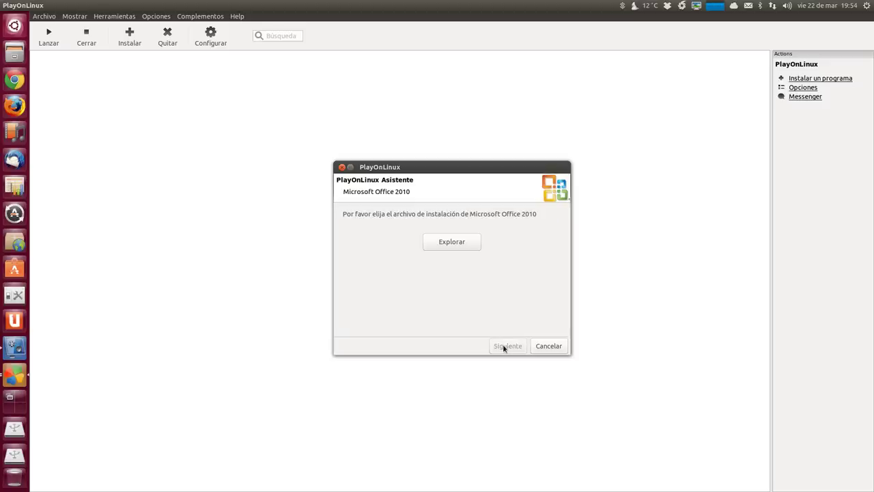
{"action": "left_click", "coordinate": [453, 242]}
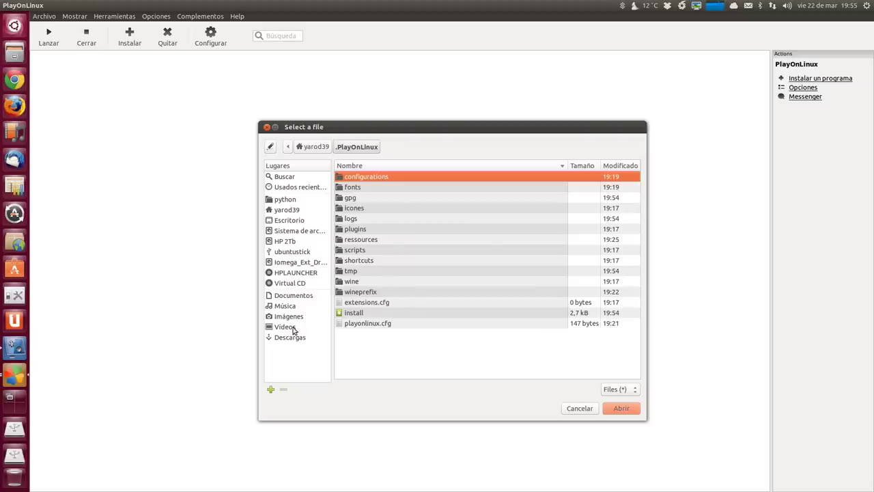
{"action": "left_click", "coordinate": [292, 337]}
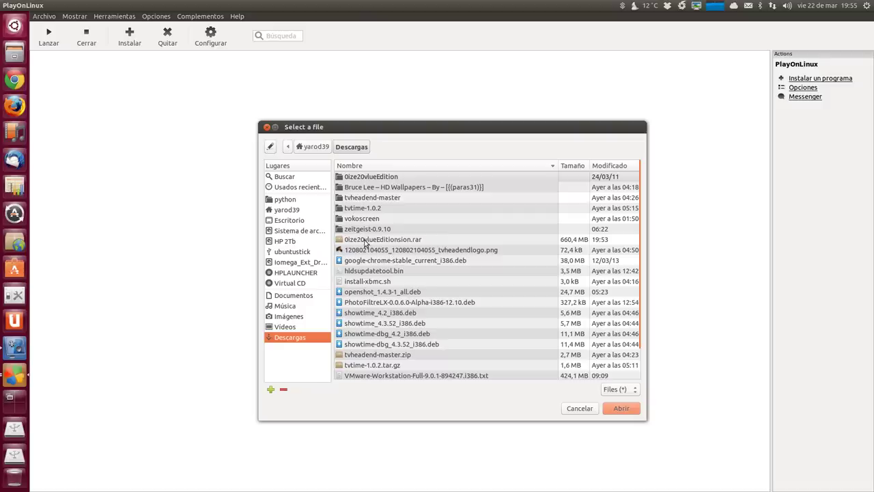
{"action": "double_click", "coordinate": [364, 178]}
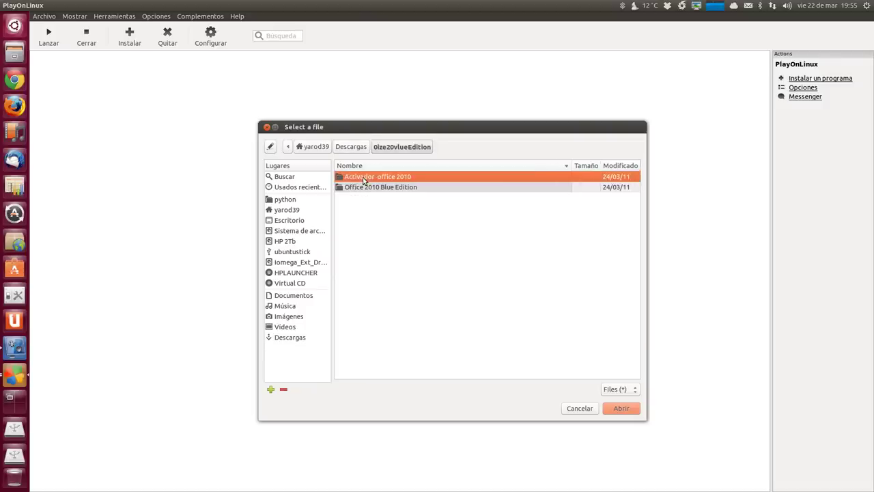
{"action": "double_click", "coordinate": [364, 187]}
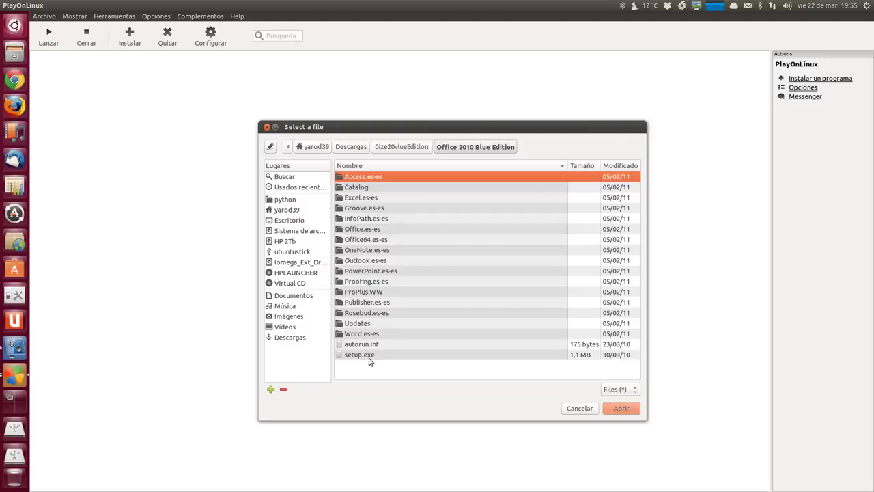
{"action": "double_click", "coordinate": [369, 357]}
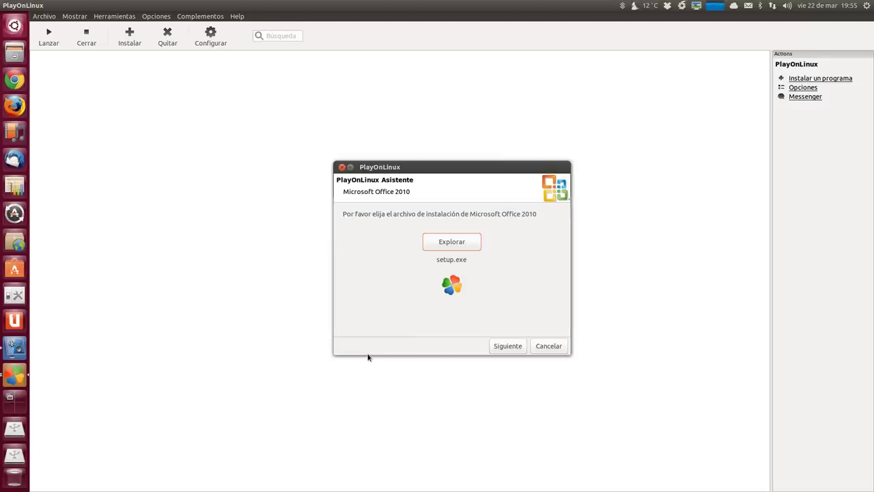
Continue with the chosen installer and overwrite the existing Office2010 virtual drive using the Sobreescribir option
{"action": "left_click", "coordinate": [504, 347]}
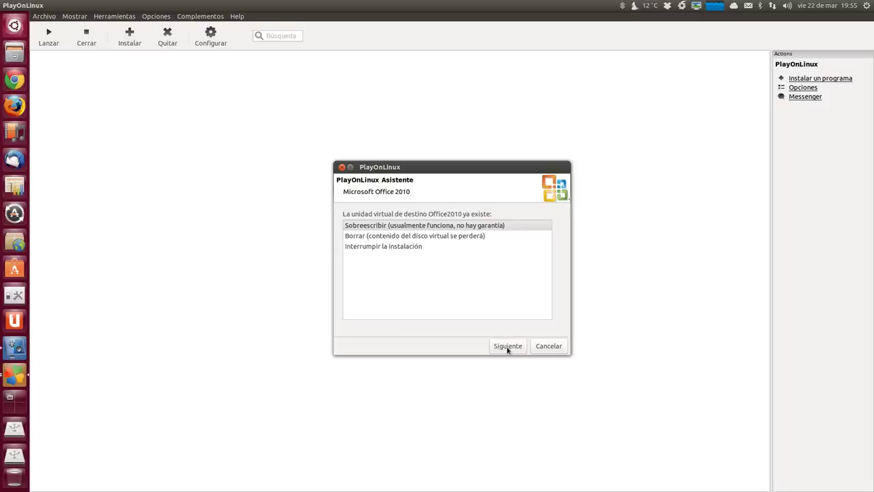
{"action": "left_click", "coordinate": [507, 347]}
{"action": "left_click", "coordinate": [509, 348]}
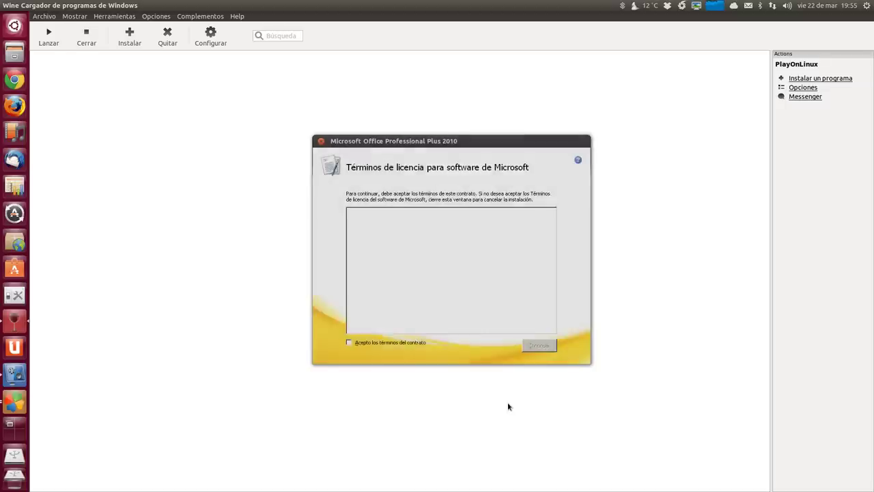
Accept the Microsoft licence terms and start the standard installation of Office Professional Plus 2010
{"action": "left_click", "coordinate": [385, 345]}
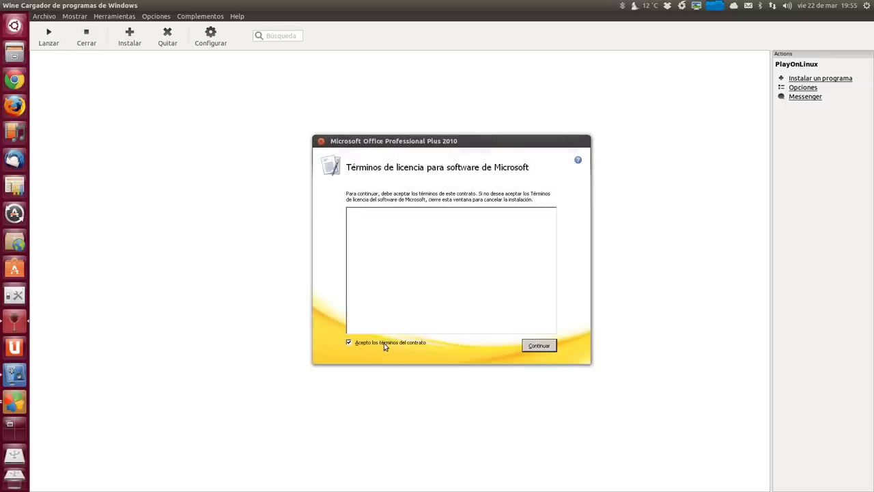
{"action": "left_click", "coordinate": [536, 347]}
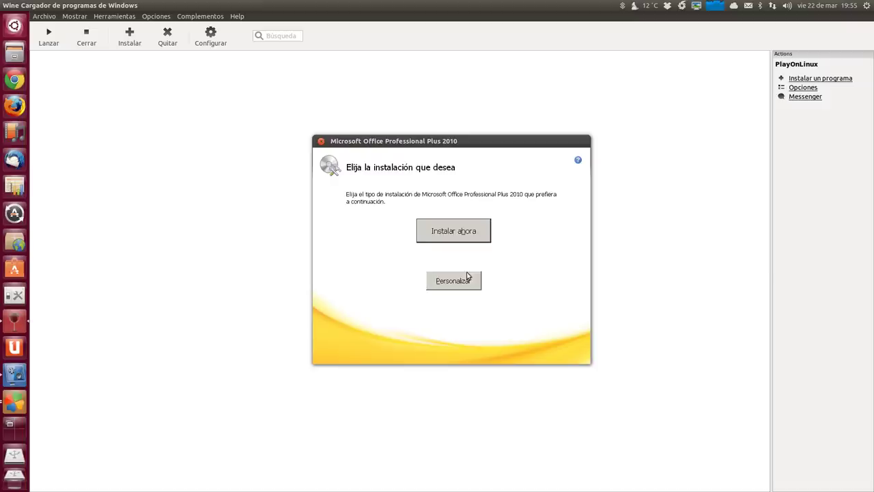
{"action": "left_click", "coordinate": [447, 234]}
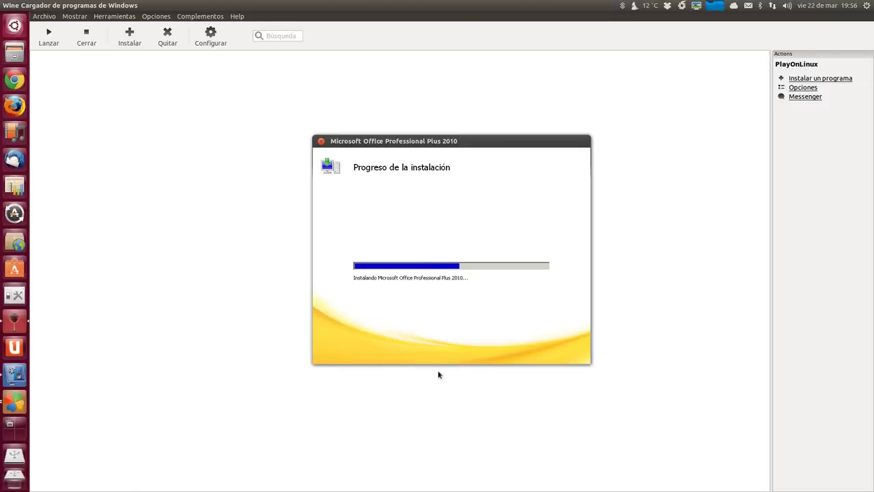
Check the installed PlayOnLinux version in its About information, then close it
{"action": "left_click", "coordinate": [236, 17]}
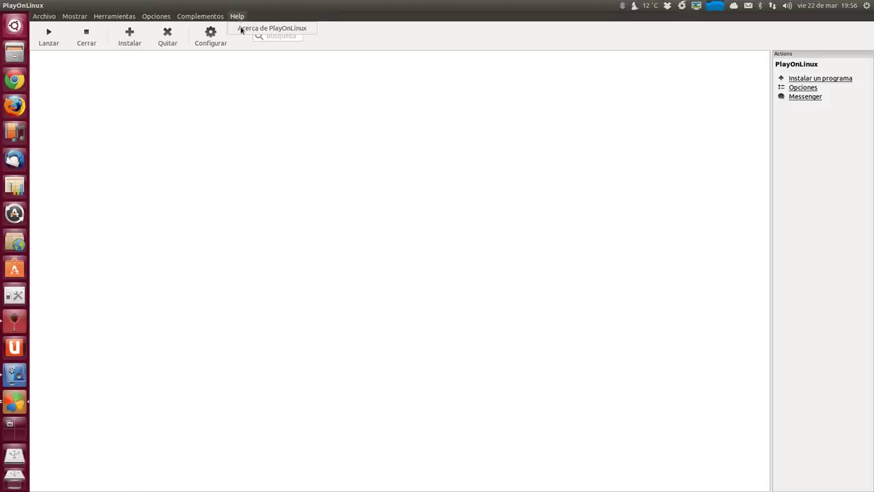
{"action": "left_click", "coordinate": [272, 28]}
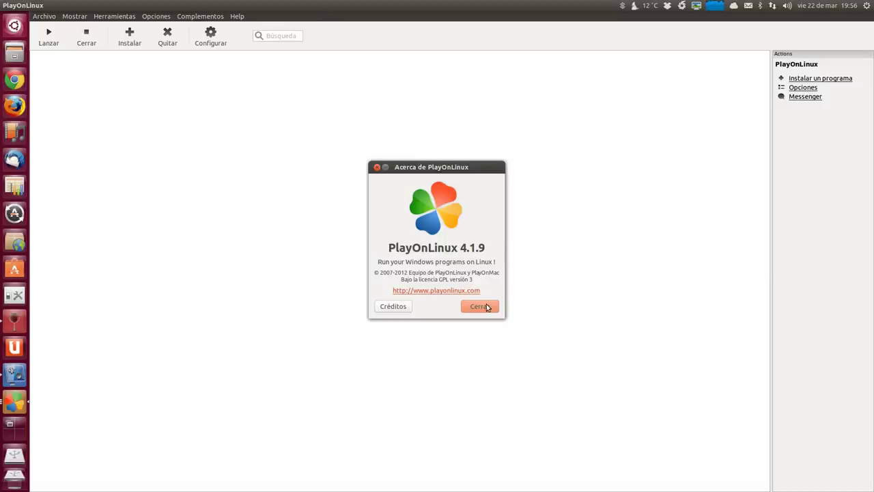
{"action": "left_click", "coordinate": [480, 306]}
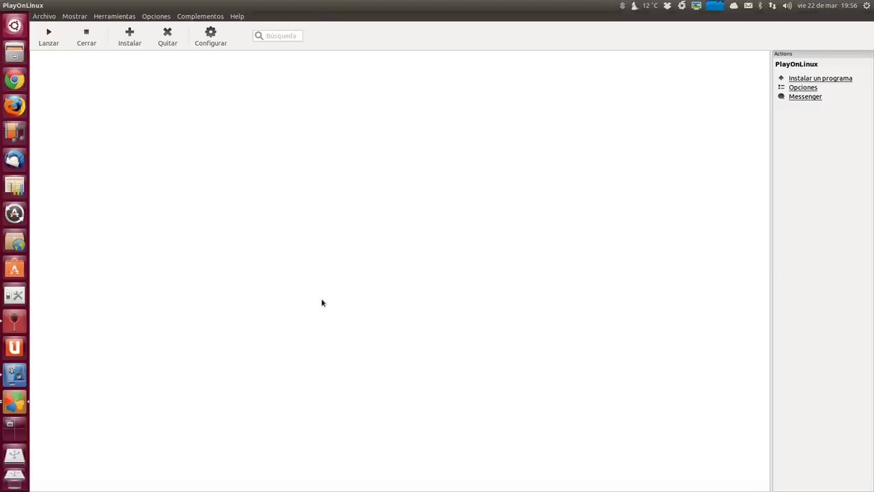
Lock the PlayOnLinux icon to the Ubuntu launcher
{"action": "right_click", "coordinate": [14, 403]}
{"action": "left_click", "coordinate": [68, 427]}
{"action": "right_click", "coordinate": [13, 403]}
{"action": "left_click", "coordinate": [66, 414]}
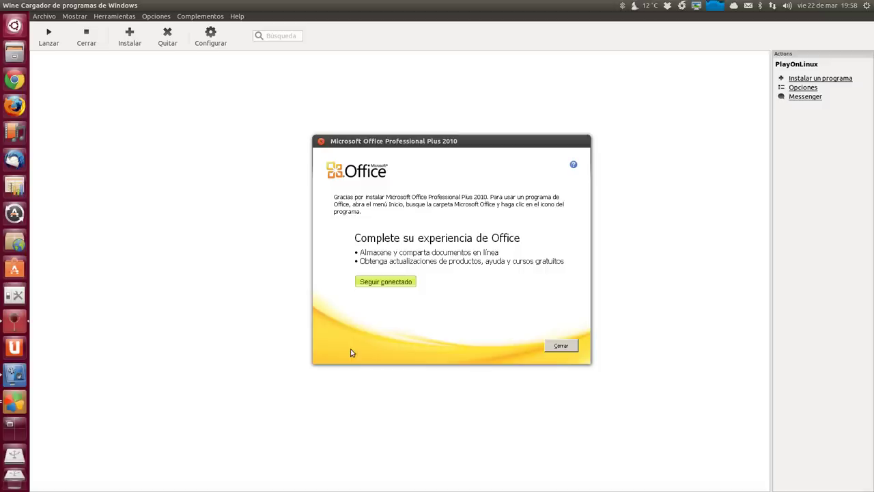
Close the completed Office Professional Plus 2010 installer and finish the PlayOnLinux wizard
{"action": "left_click", "coordinate": [570, 346]}
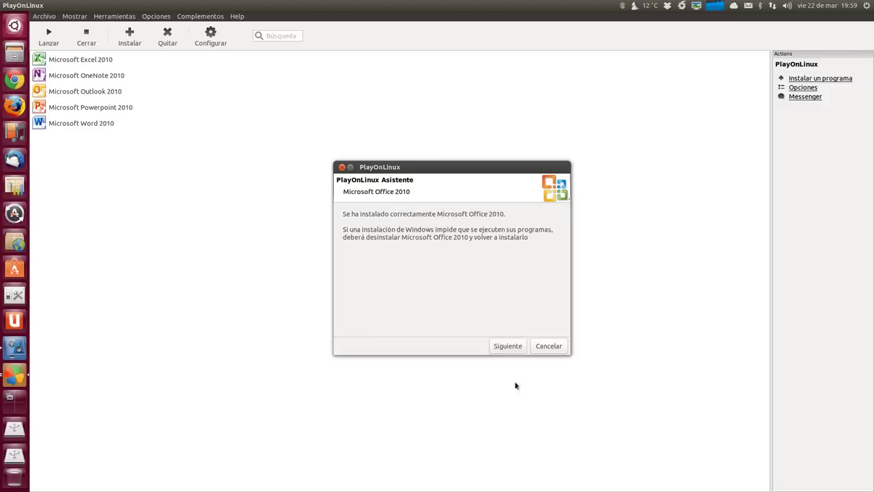
{"action": "left_click", "coordinate": [507, 346]}
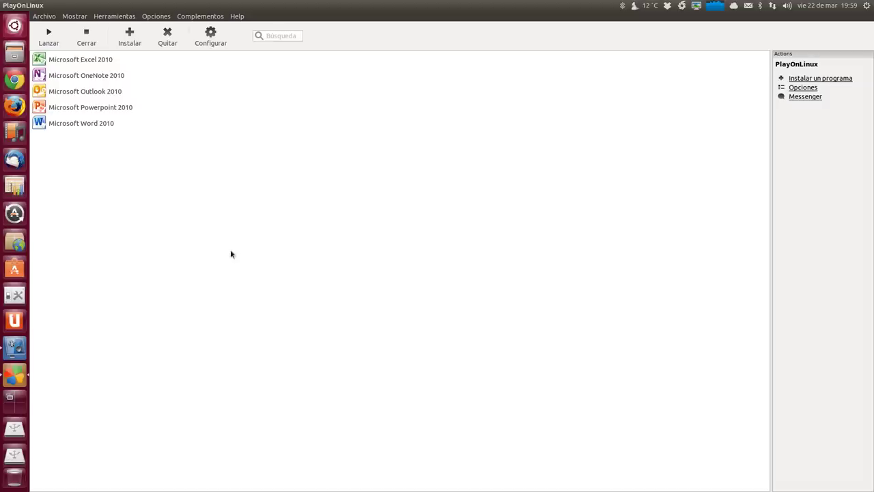
Launch Microsoft Word 2010 from PlayOnLinux and accept the prefilled user name and initials
{"action": "left_click", "coordinate": [82, 123]}
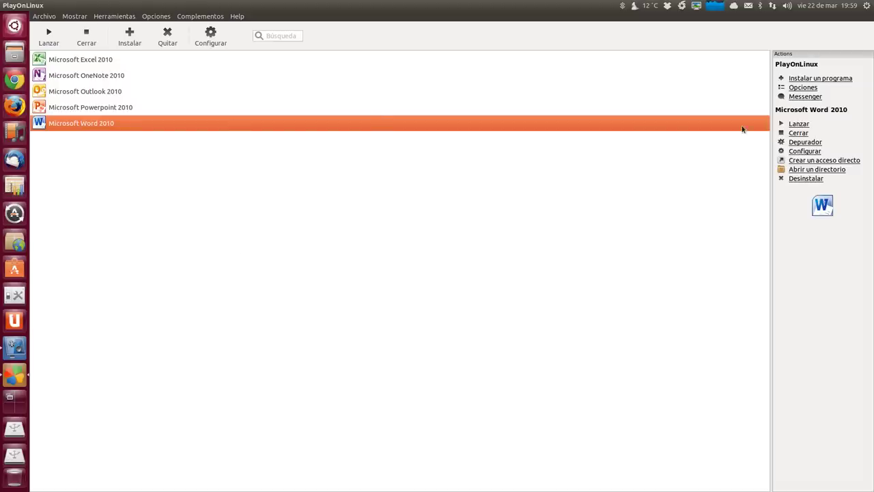
{"action": "left_click", "coordinate": [799, 124]}
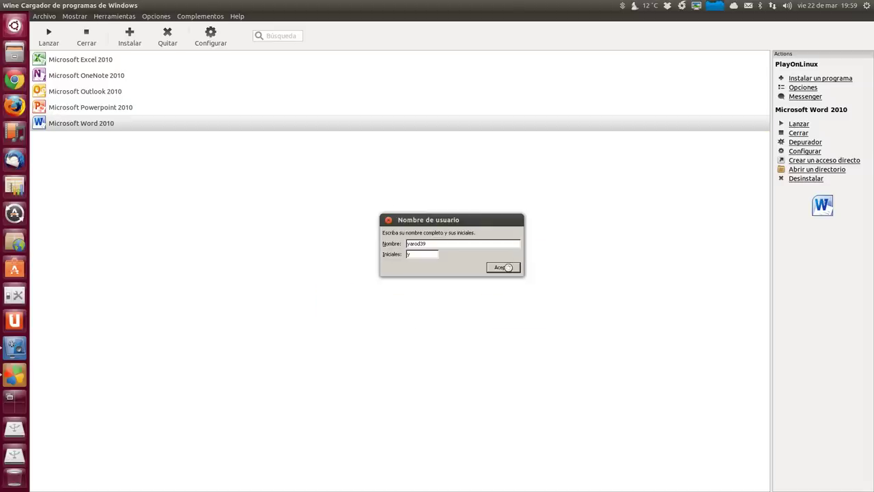
{"action": "left_click", "coordinate": [511, 266]}
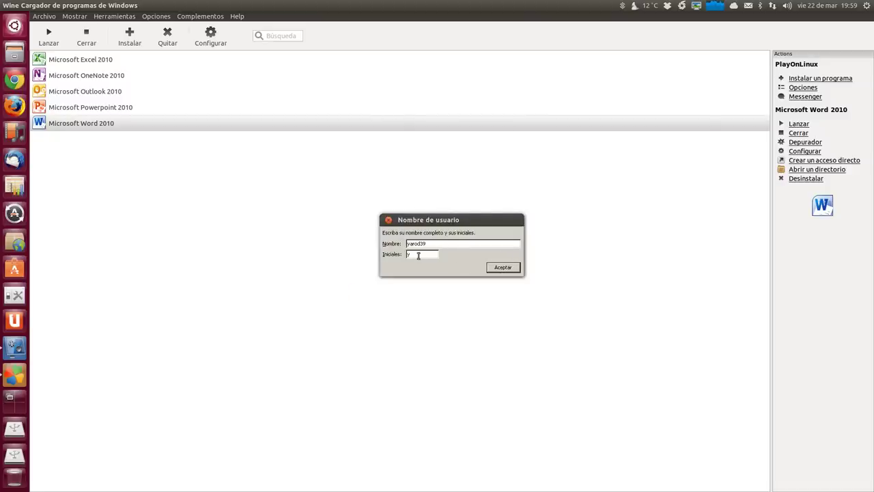
{"action": "left_click", "coordinate": [500, 269]}
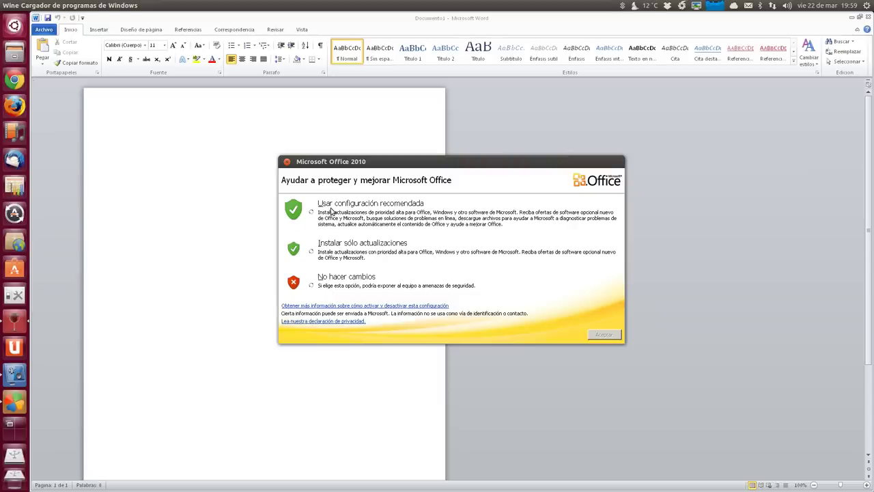
Apply the recommended Office configuration (Usar configuración recomendada) and dismiss the Microsoft Update message
{"action": "left_click", "coordinate": [312, 217]}
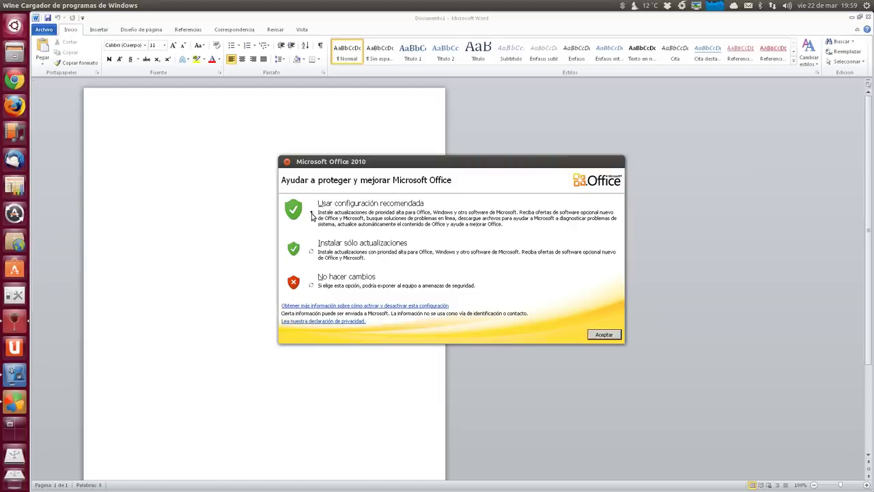
{"action": "left_click", "coordinate": [603, 335]}
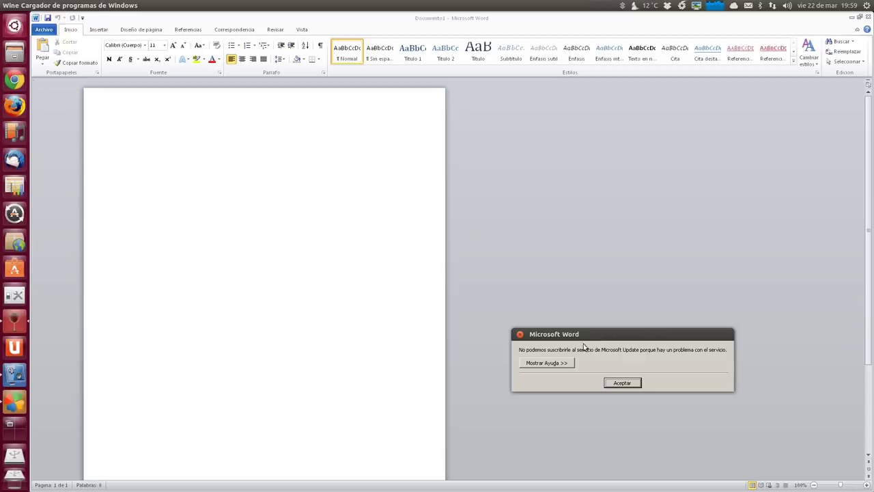
{"action": "left_click", "coordinate": [621, 383]}
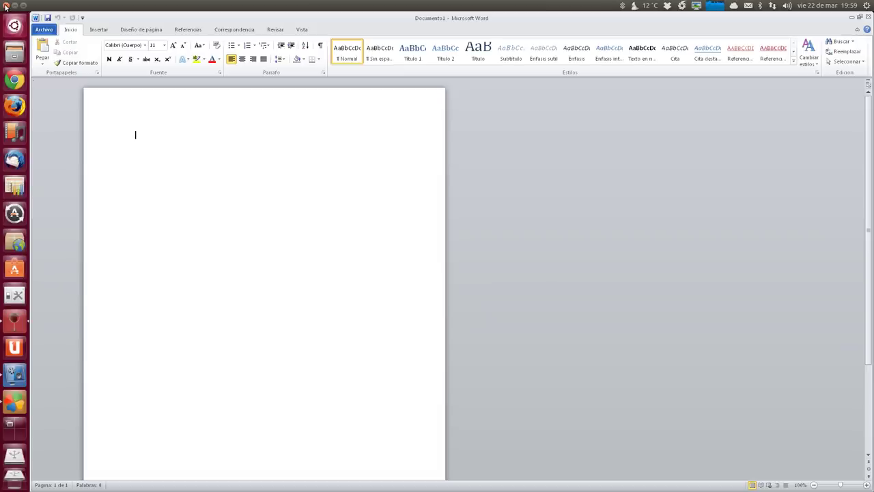
Close the open Word windows and the extra user name dialog
{"action": "left_click", "coordinate": [5, 7]}
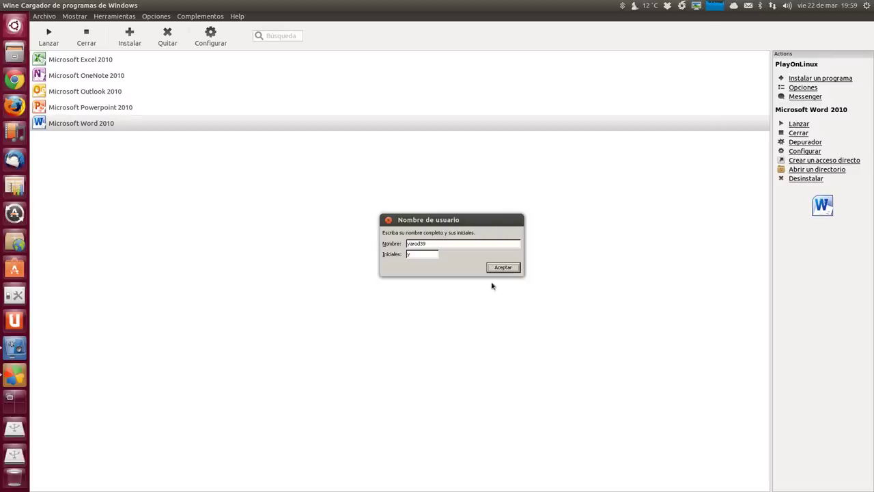
{"action": "left_click", "coordinate": [388, 220]}
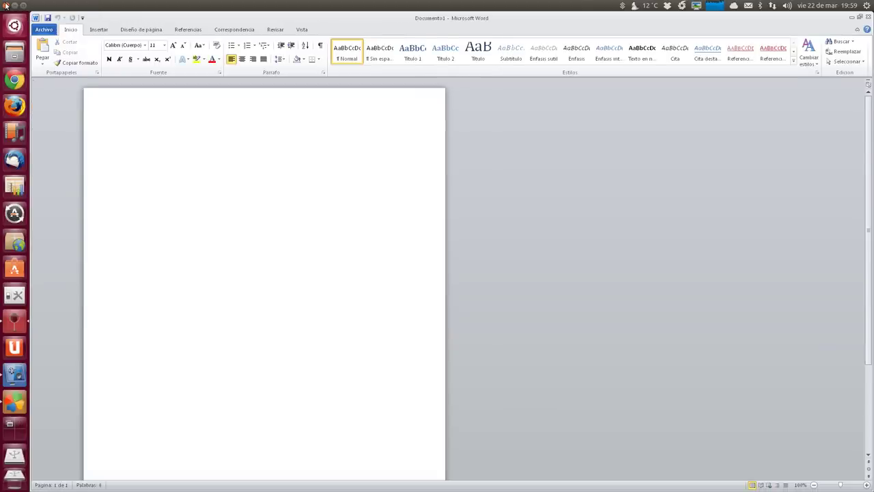
{"action": "left_click", "coordinate": [6, 5]}
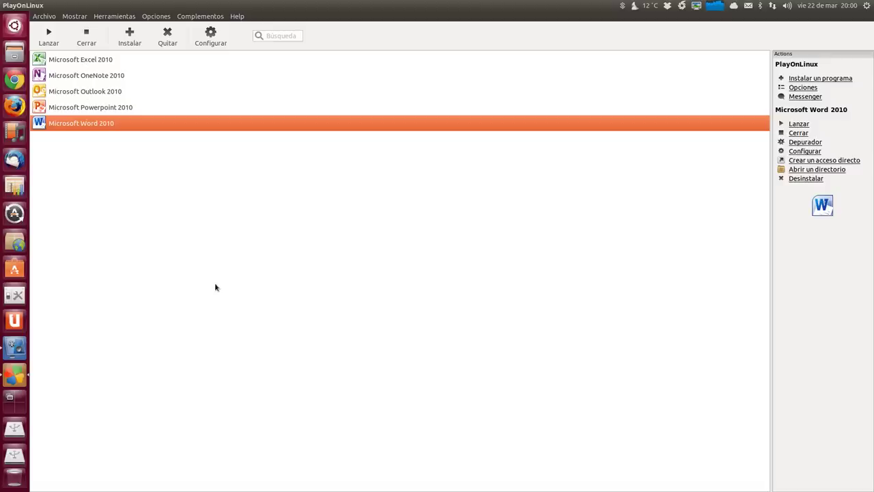
Quit PlayOnLinux and confirm closing all of its windows
{"action": "mouse_move", "coordinate": [6, 5]}
{"action": "left_click", "coordinate": [5, 5]}
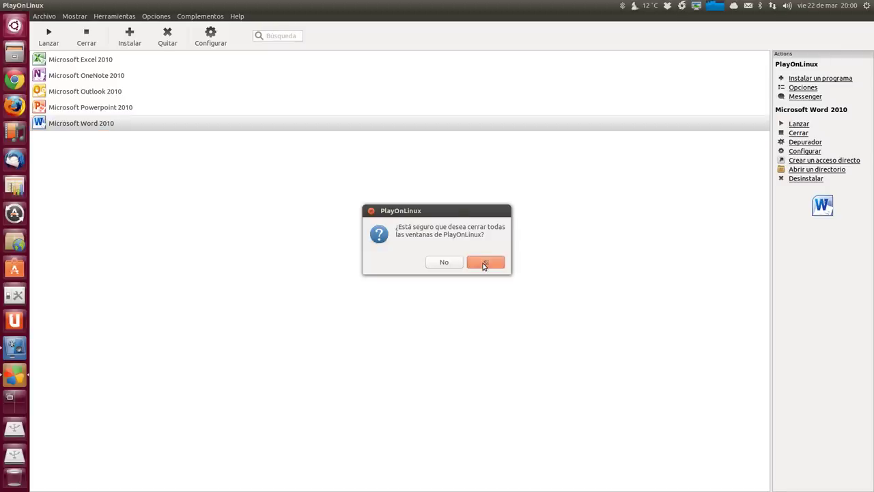
{"action": "left_click", "coordinate": [481, 261]}
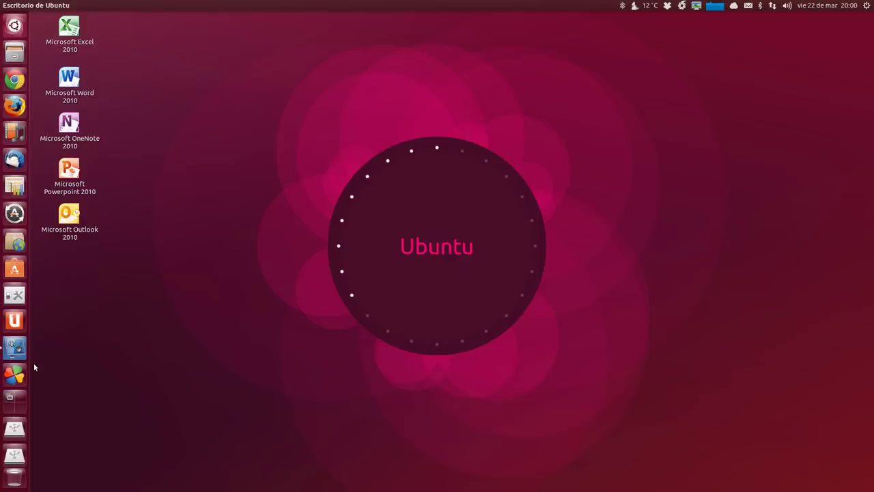
{"action": "left_click", "coordinate": [13, 349]}
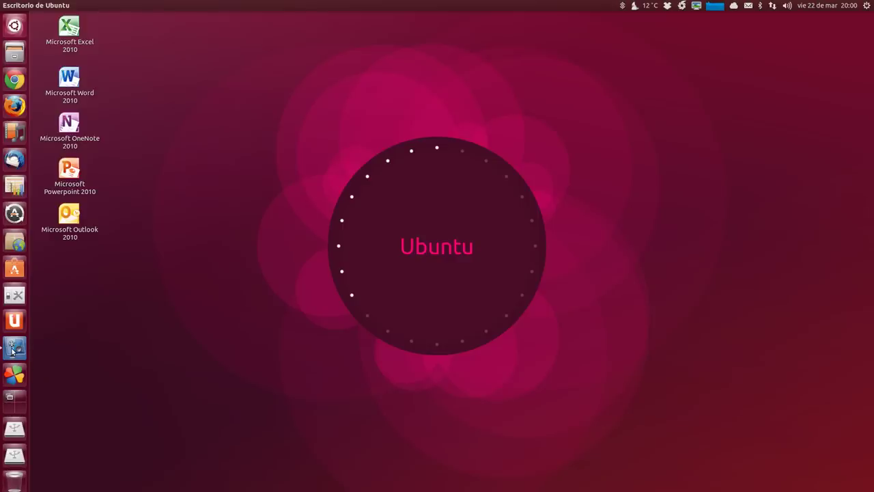